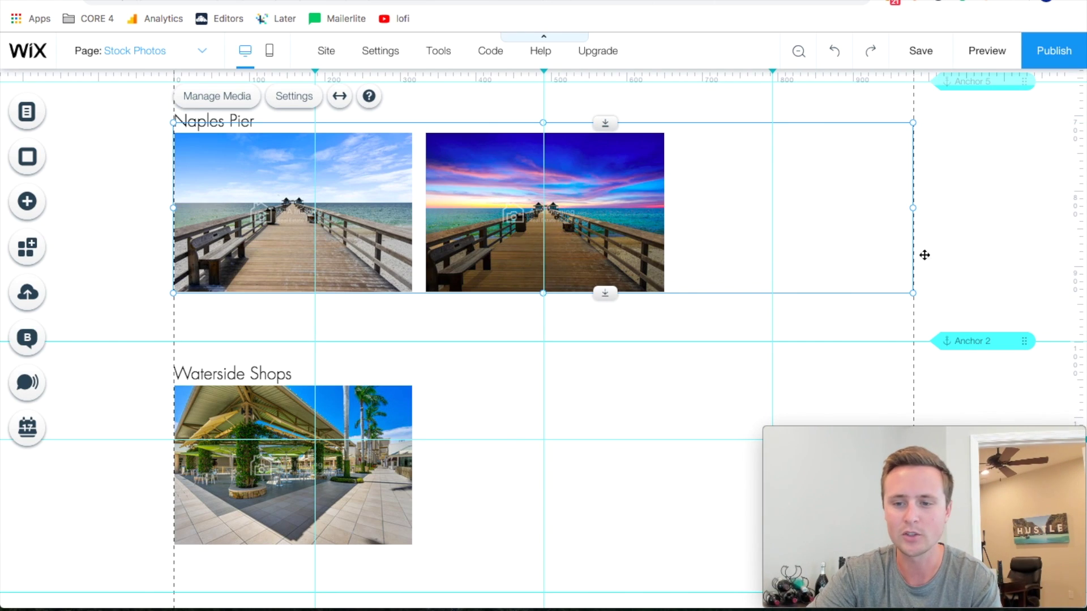
# Select the Art Store photo gallery, then open and close the App Market
pyautogui.scroll(1, 964, 250)
pyautogui.scroll(8, 965, 254)
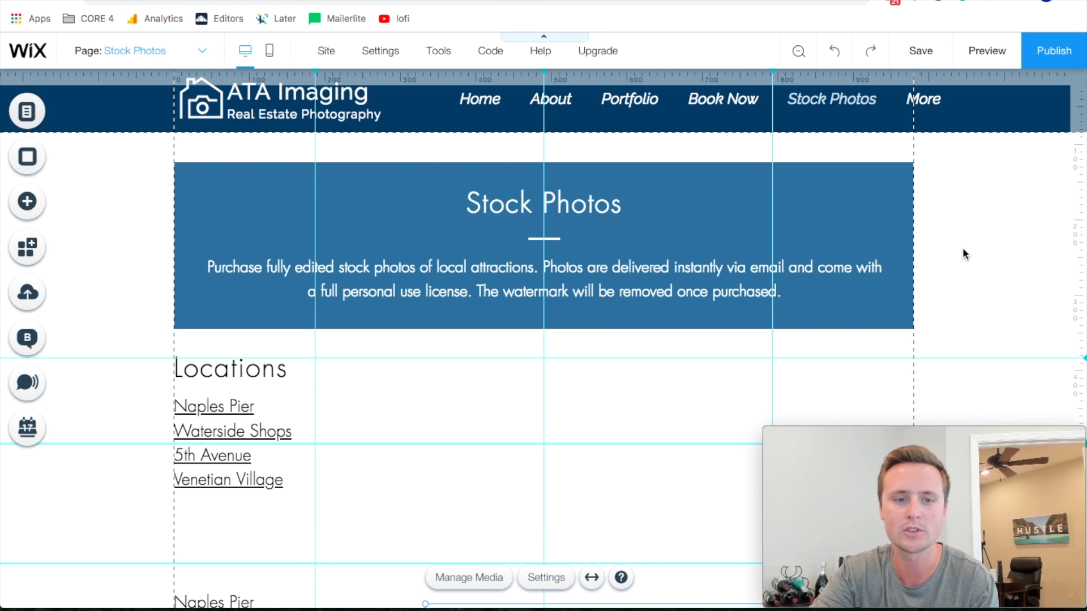
pyautogui.scroll(-2, 965, 254)
pyautogui.scroll(-2, 965, 255)
pyautogui.scroll(-1, 965, 254)
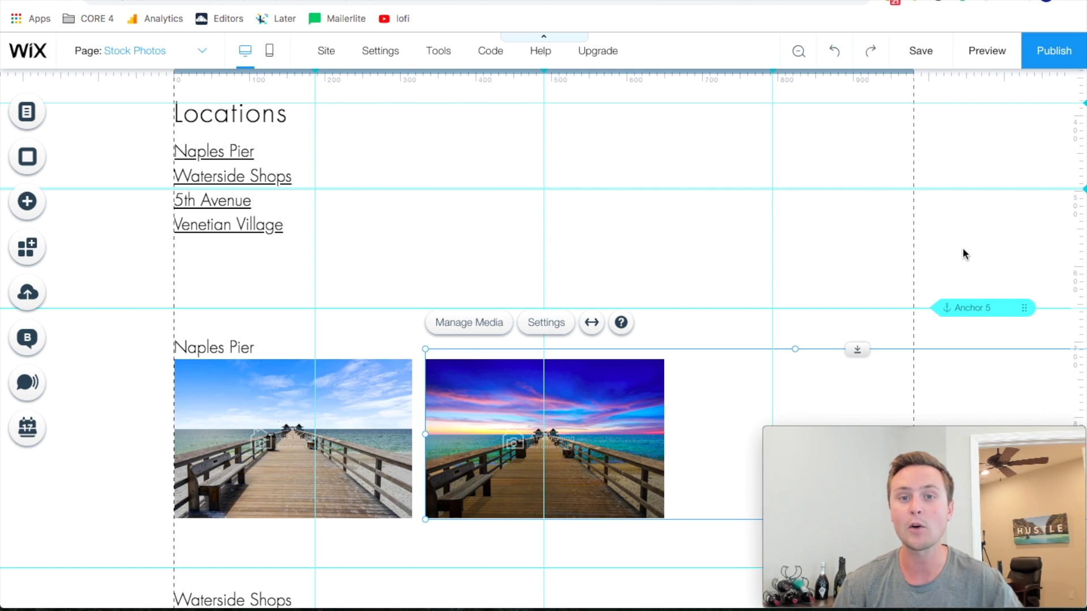
pyautogui.click(316, 461)
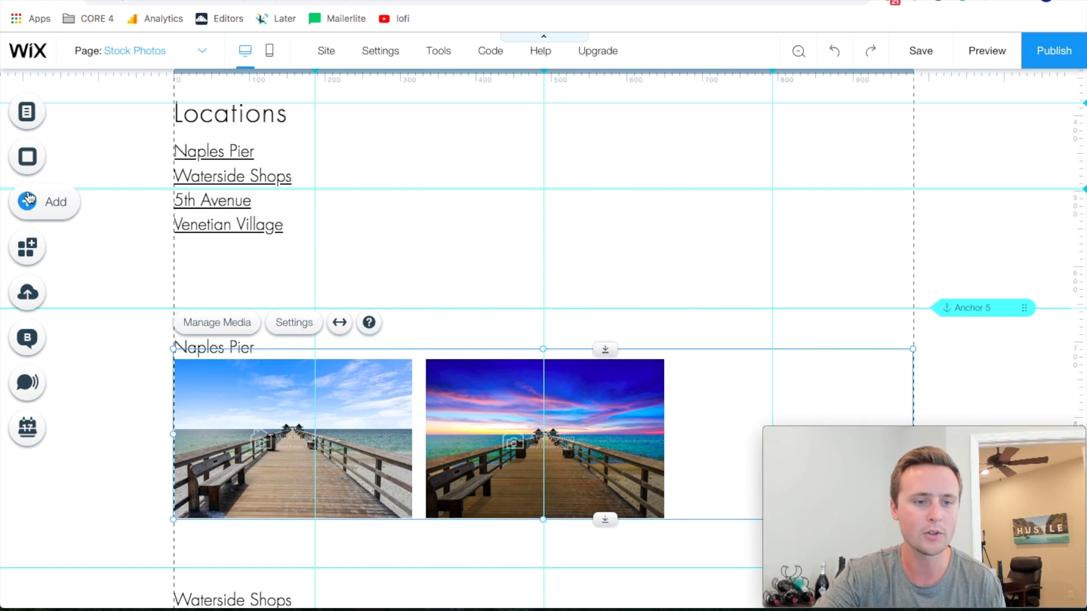
pyautogui.click(29, 246)
pyautogui.write('art store')
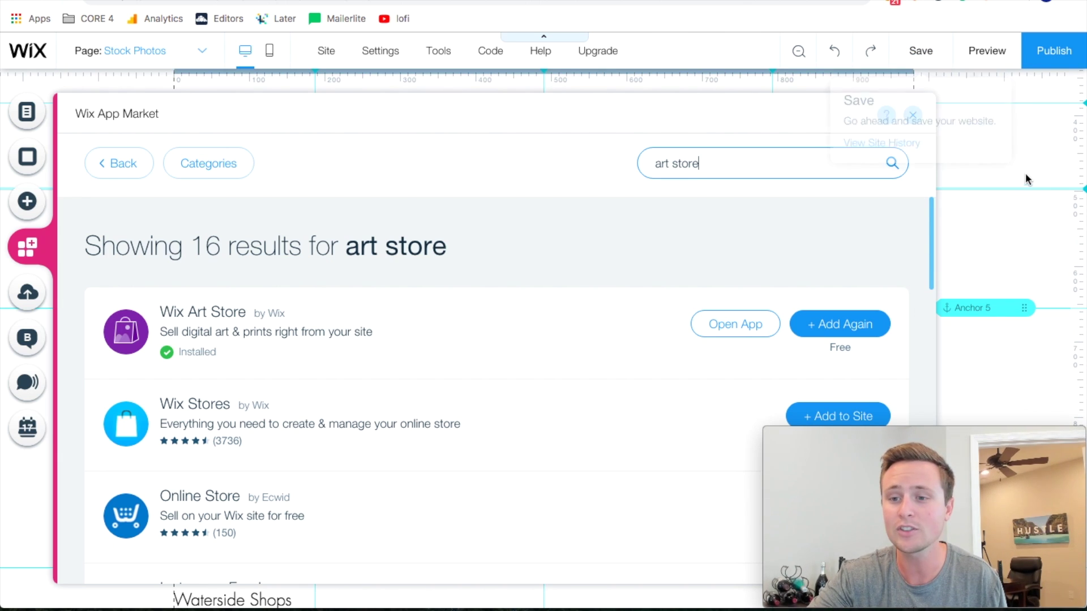
pyautogui.click(942, 136)
pyautogui.moveTo(976, 221)
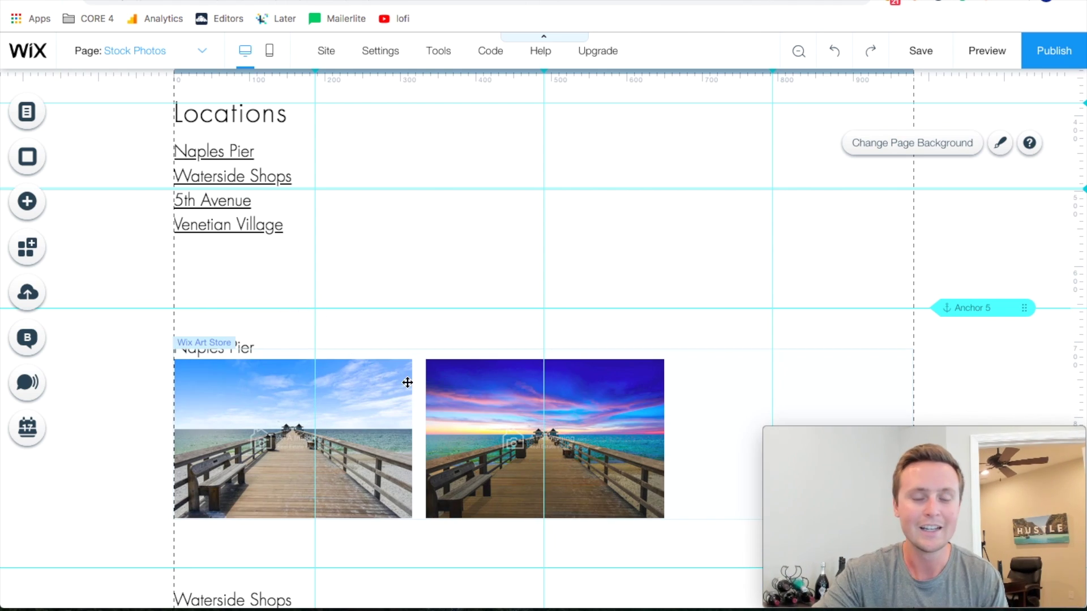
# Select the Naples Pier gallery and scroll through the page's galleries
pyautogui.scroll(-2, 565, 256)
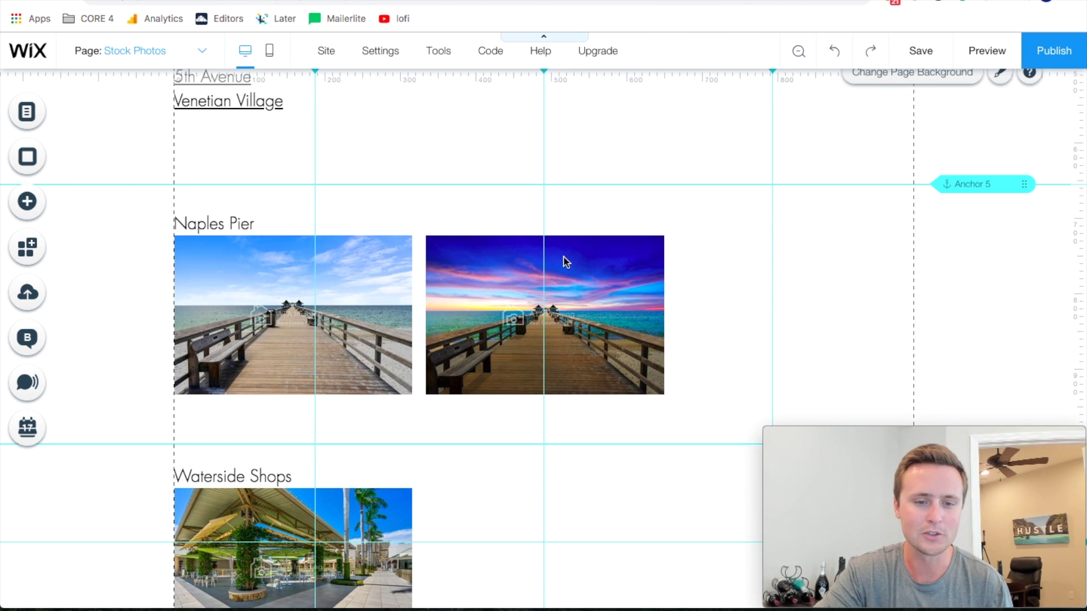
pyautogui.click(318, 282)
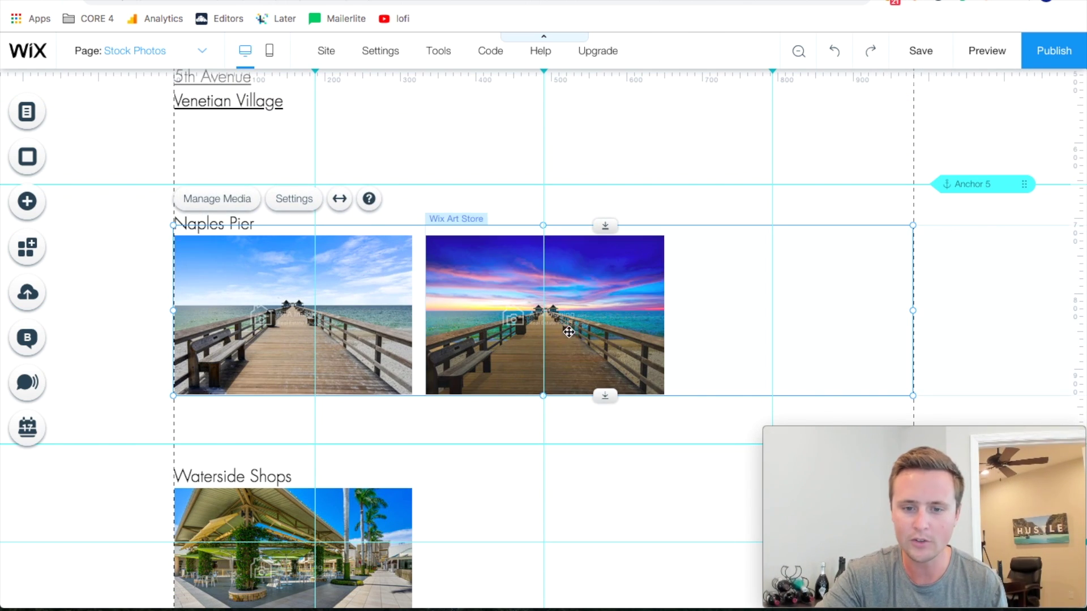
pyautogui.scroll(-1, 531, 323)
pyautogui.scroll(-5, 536, 353)
pyautogui.scroll(-5, 537, 352)
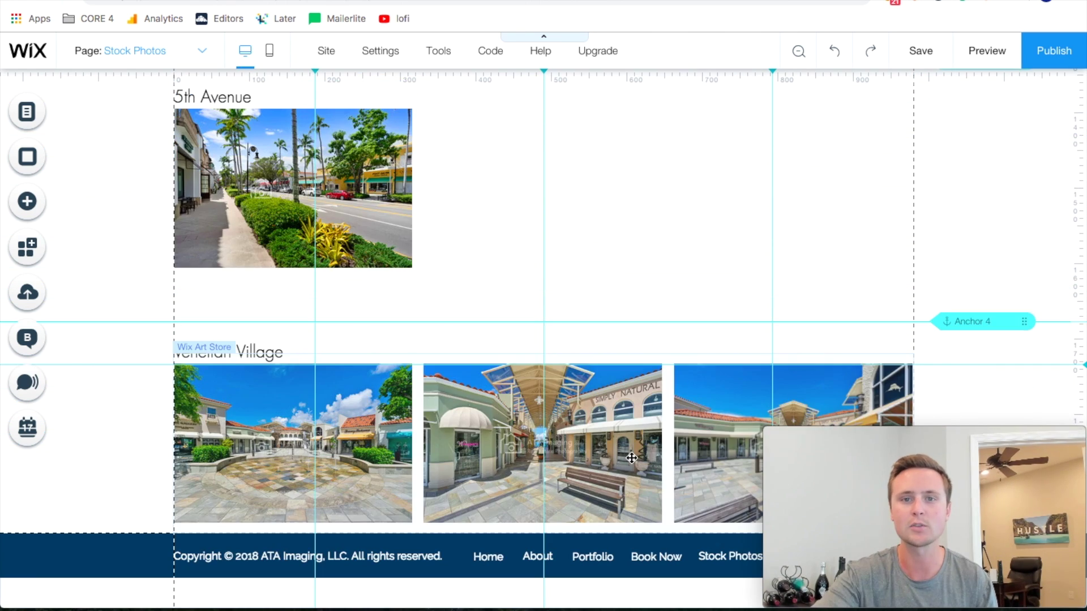
pyautogui.scroll(20, 583, 396)
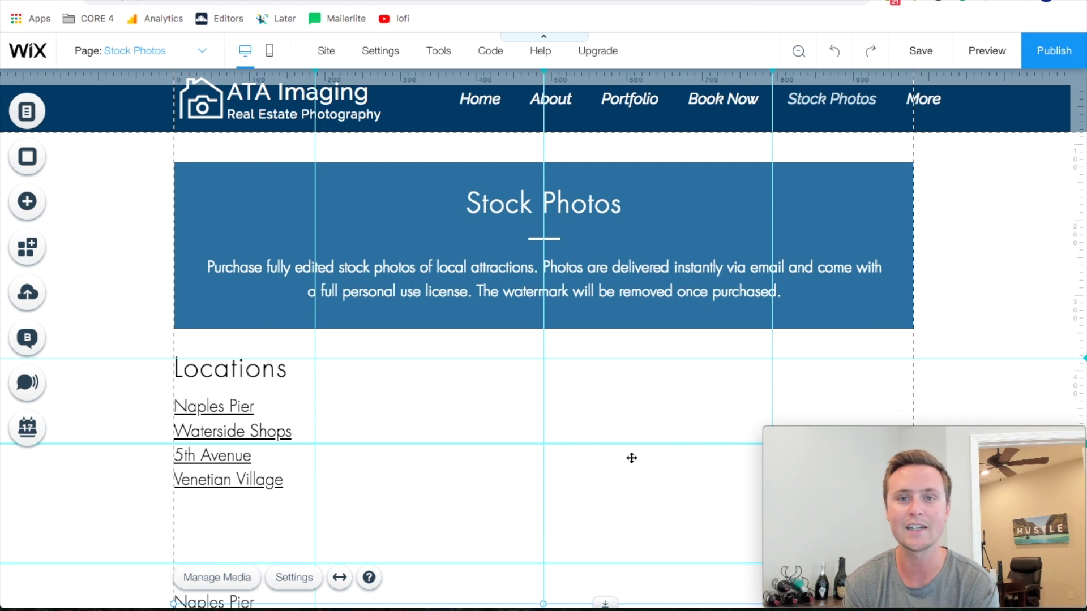
pyautogui.scroll(-2, 632, 458)
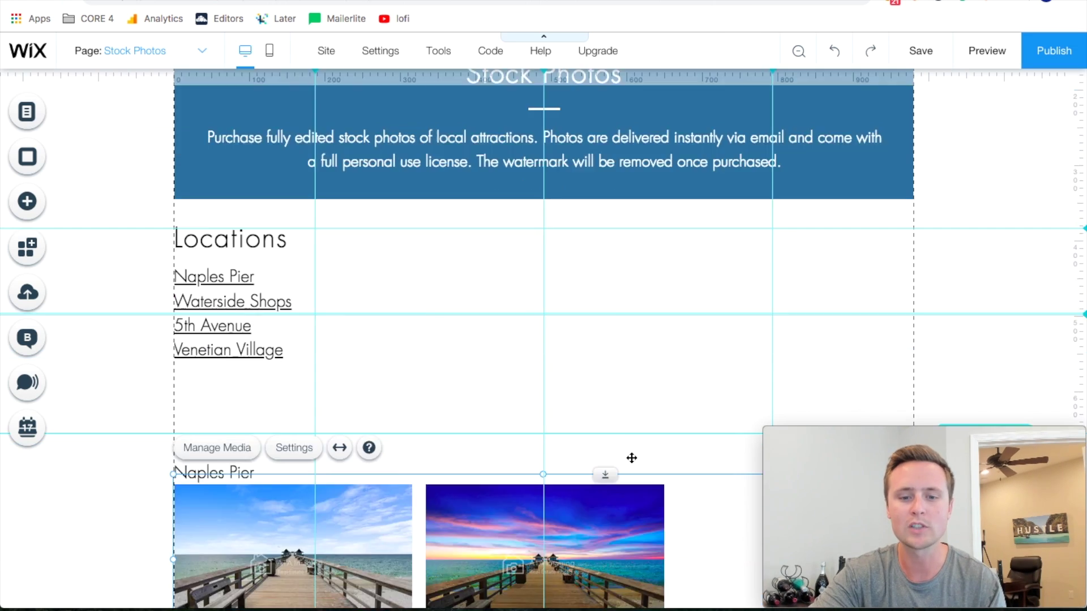
pyautogui.scroll(-10, 632, 458)
pyautogui.scroll(1, 632, 458)
pyautogui.scroll(3, 632, 458)
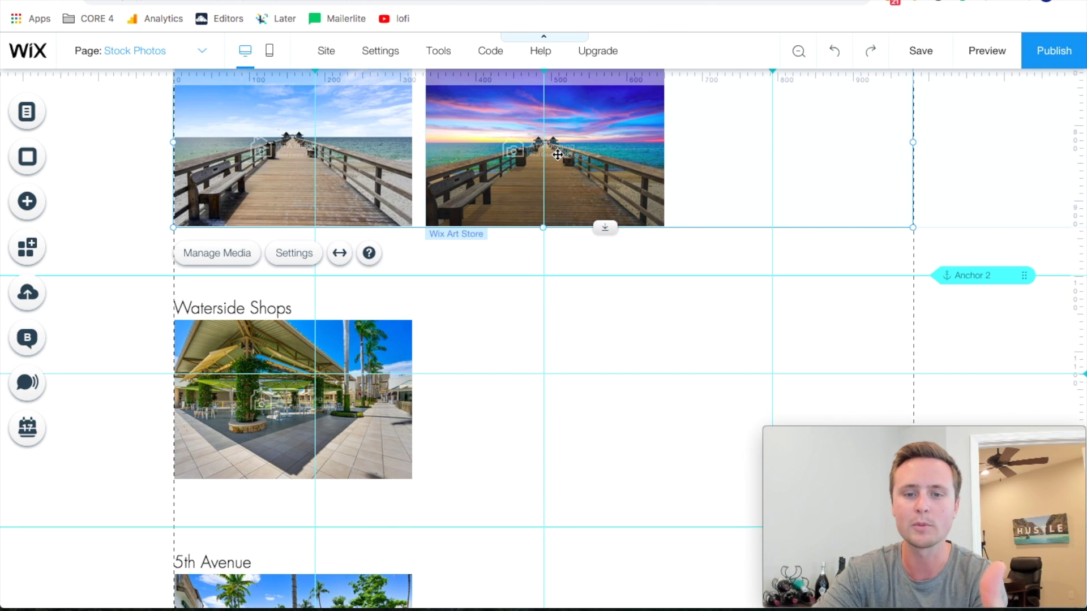
pyautogui.scroll(-2, 557, 154)
pyautogui.scroll(-3, 531, 353)
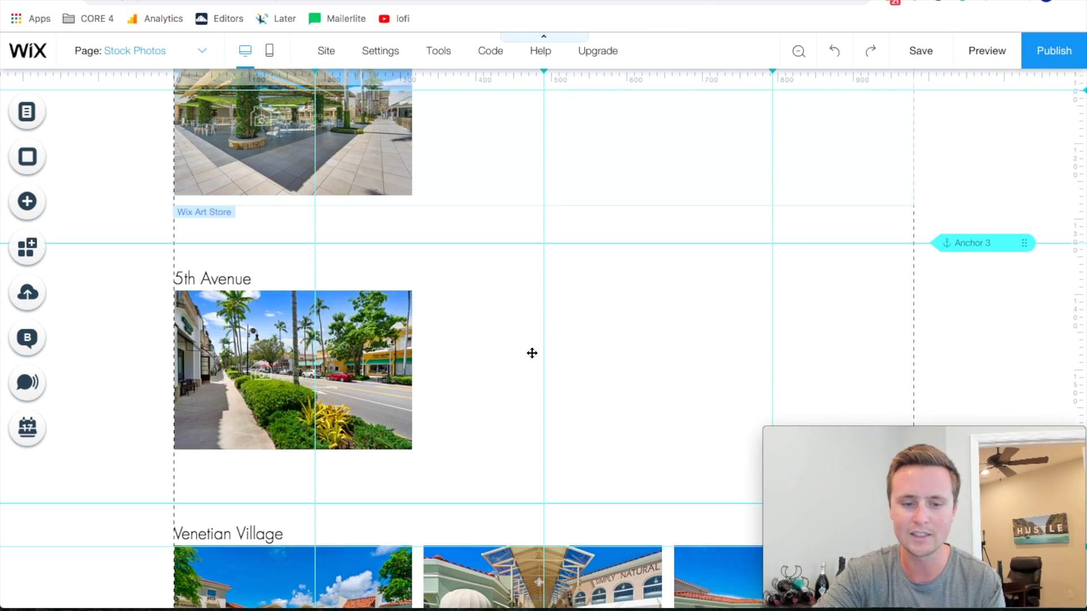
pyautogui.scroll(4, 587, 327)
pyautogui.scroll(3, 587, 329)
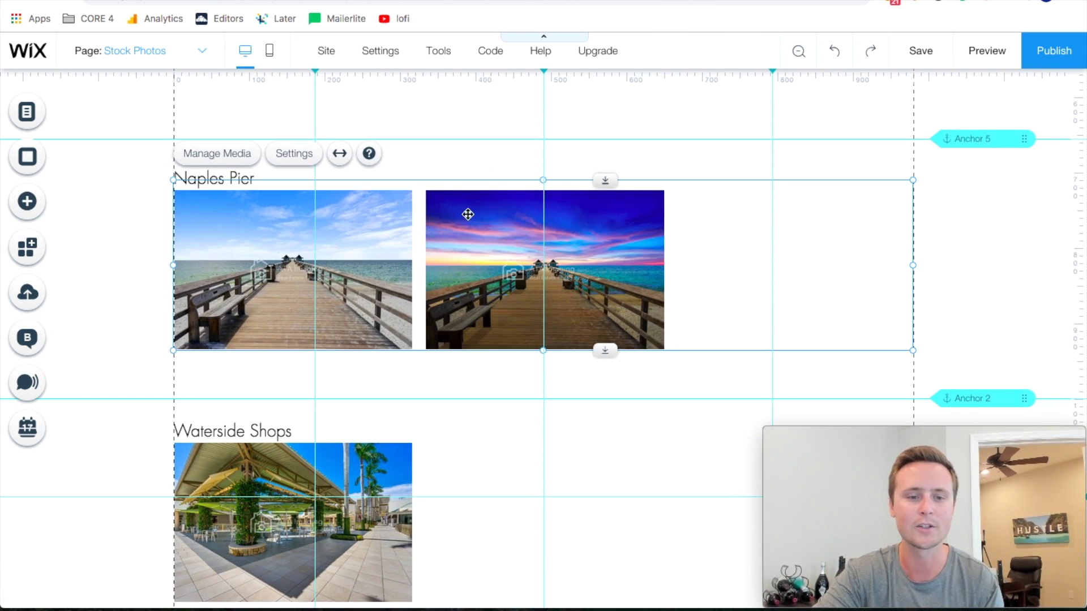
pyautogui.scroll(1, 522, 213)
pyautogui.scroll(6, 522, 221)
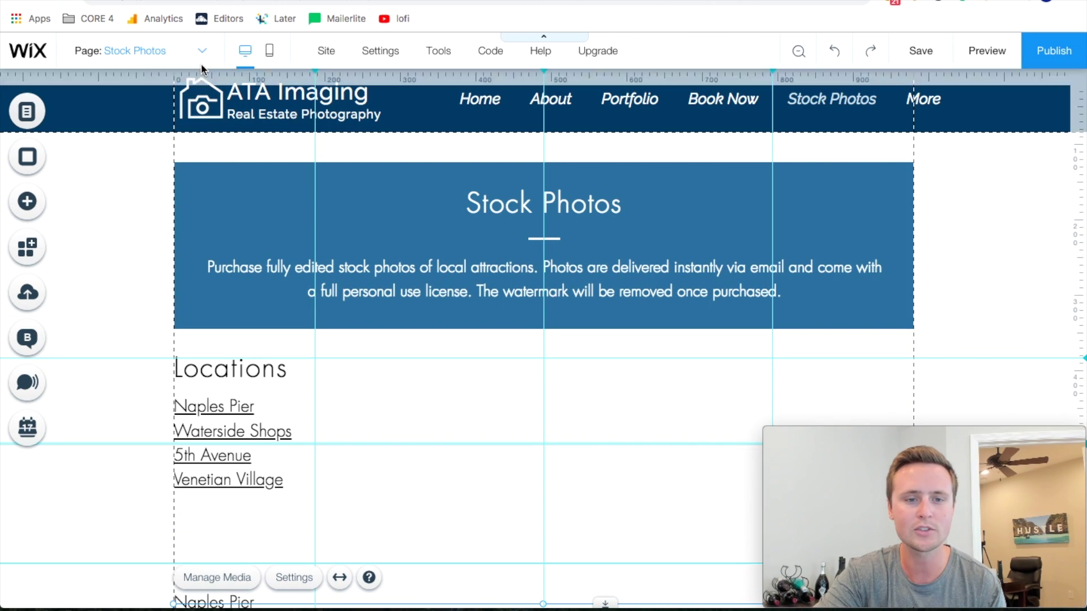
pyautogui.scroll(-5, 403, 406)
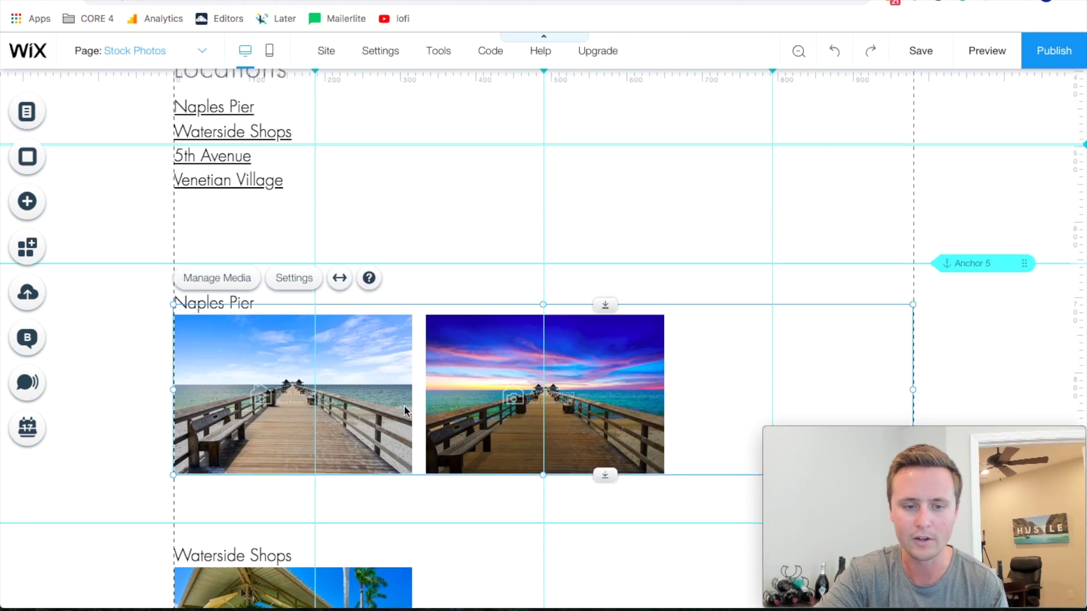
pyautogui.scroll(-4, 404, 406)
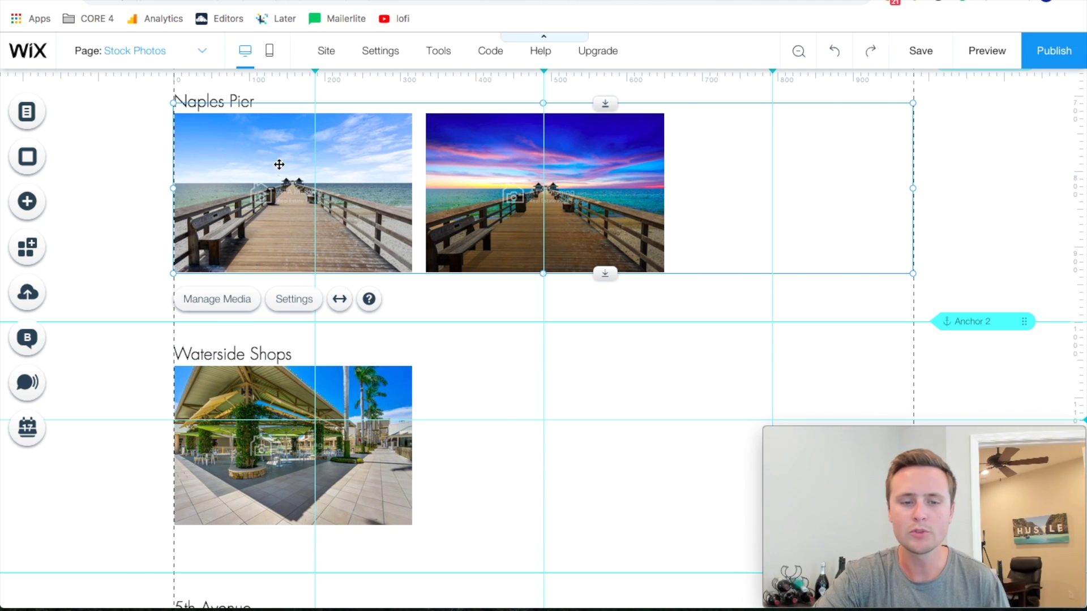
# Open the Art Store gallery's Customize Watermark options and choose Change Watermark
pyautogui.click(298, 299)
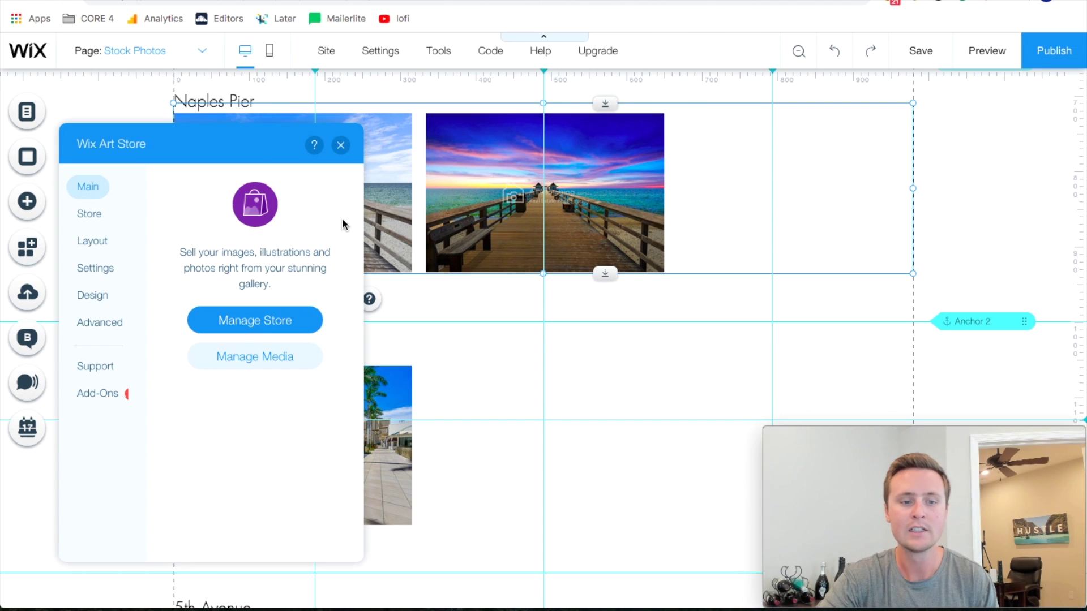
pyautogui.click(105, 275)
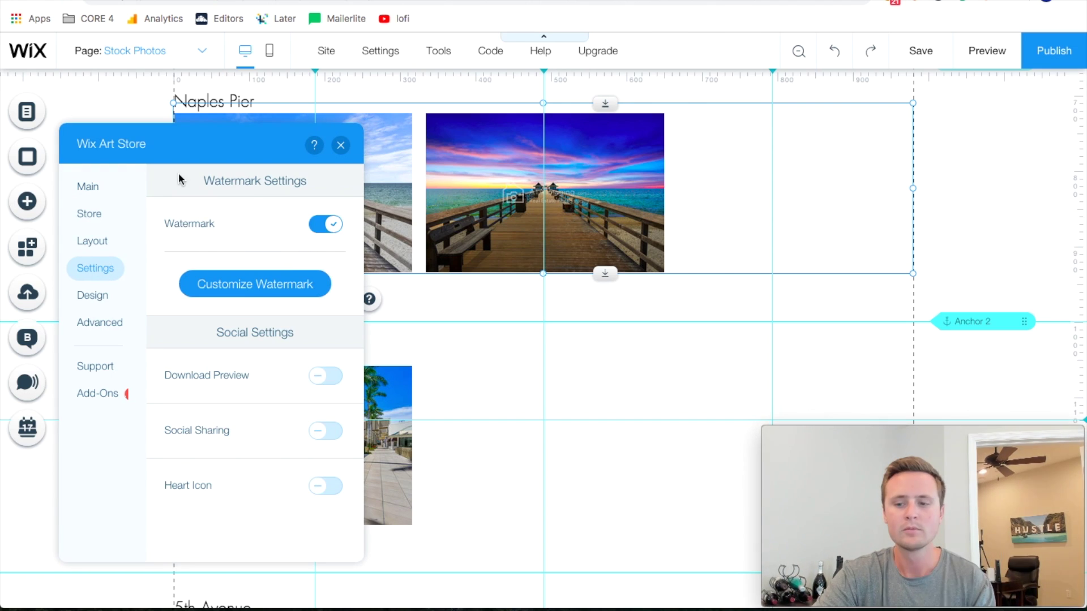
pyautogui.click(239, 282)
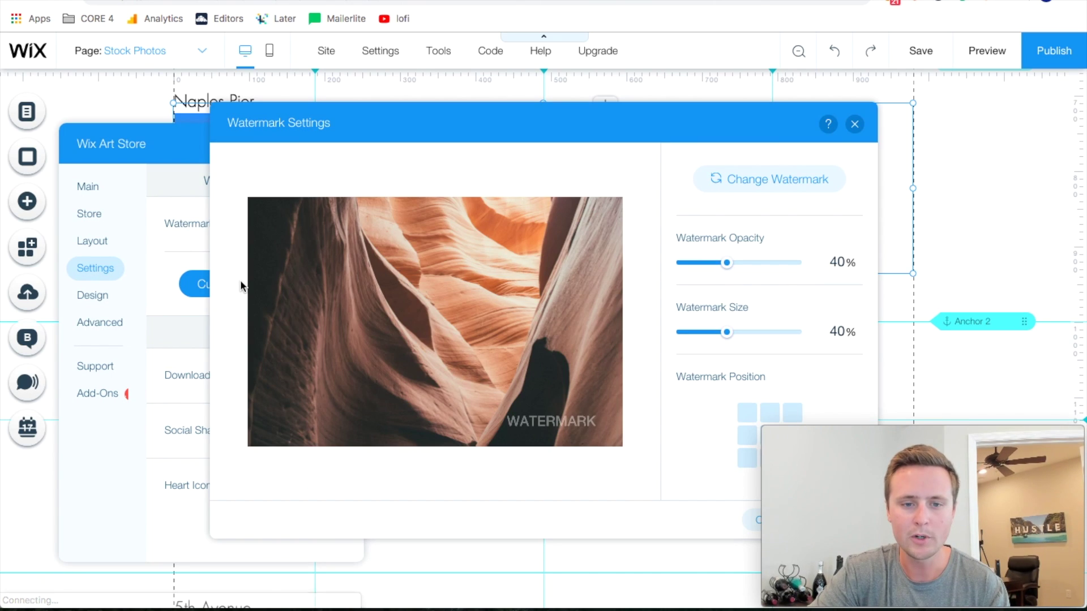
pyautogui.click(754, 180)
pyautogui.moveTo(831, 368)
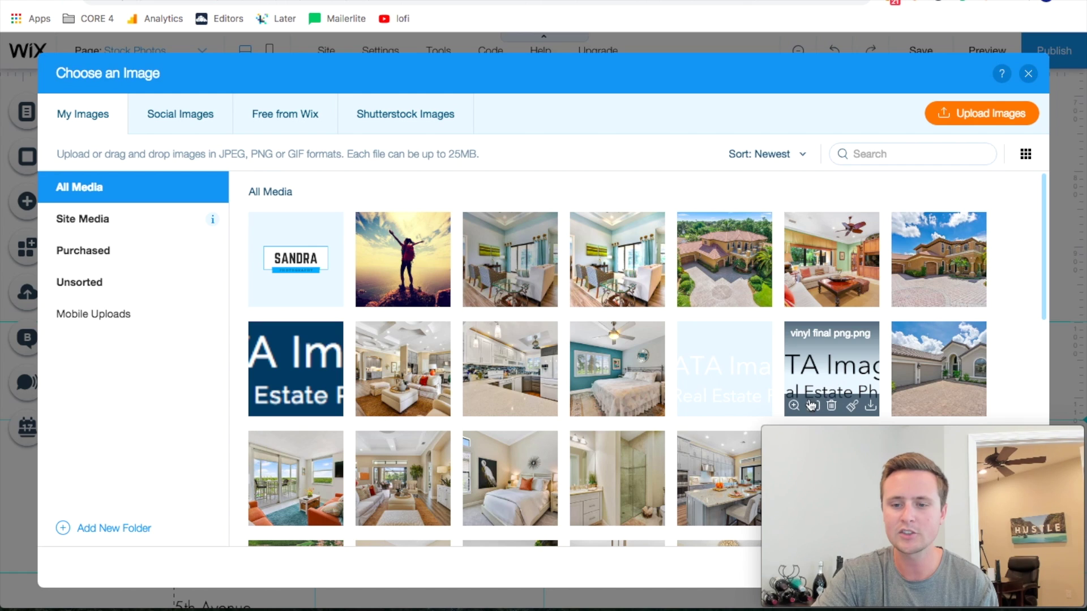
# Pick png white.png in Choose an Image and add it as the watermark
pyautogui.moveTo(843, 439); pyautogui.dragTo(244, 386)
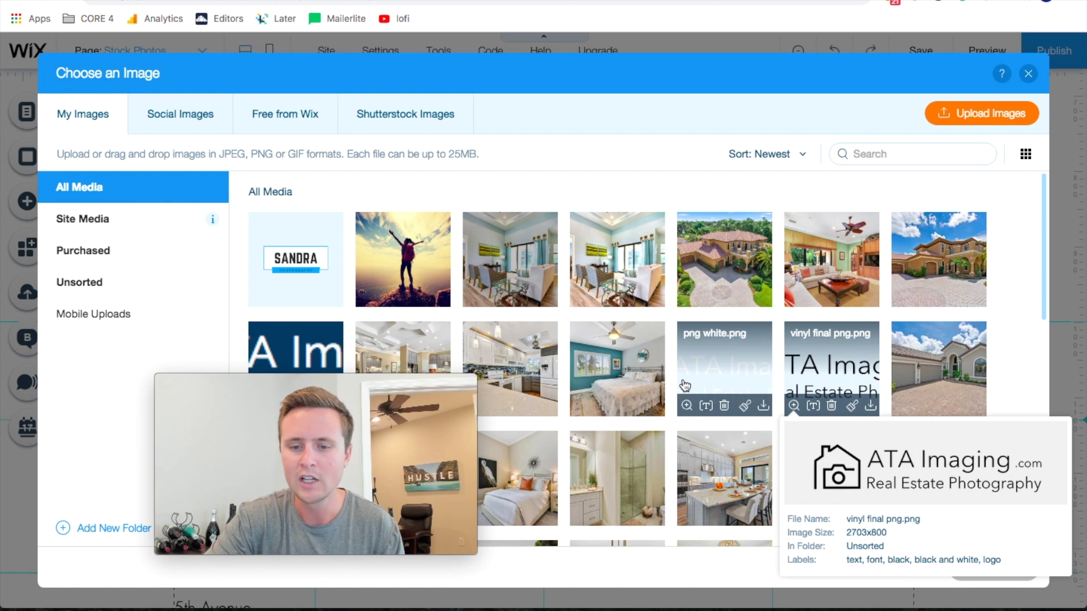
pyautogui.moveTo(723, 368)
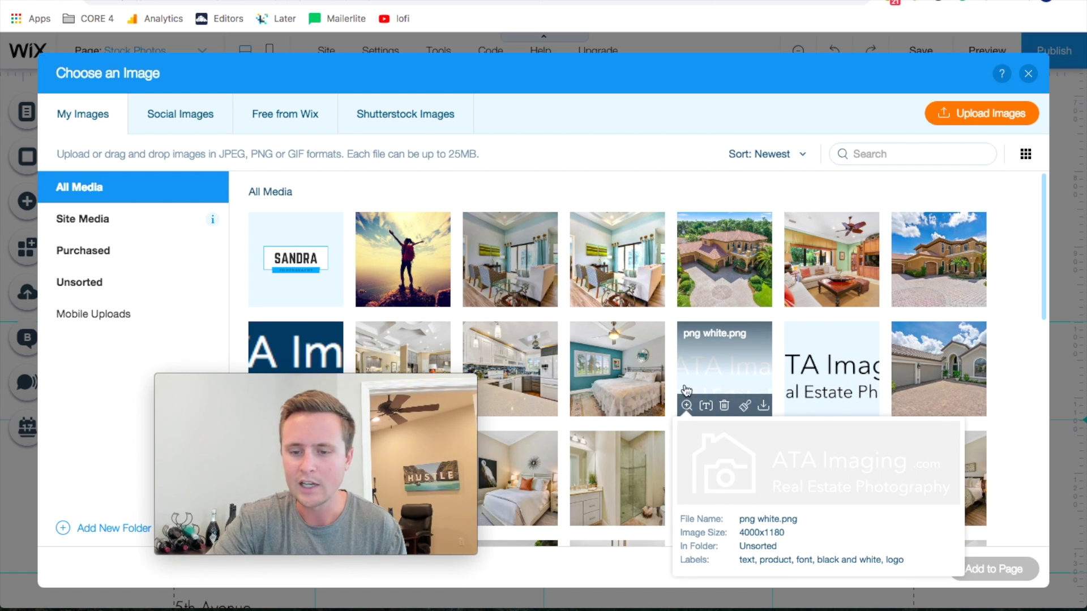
pyautogui.click(700, 343)
pyautogui.click(999, 569)
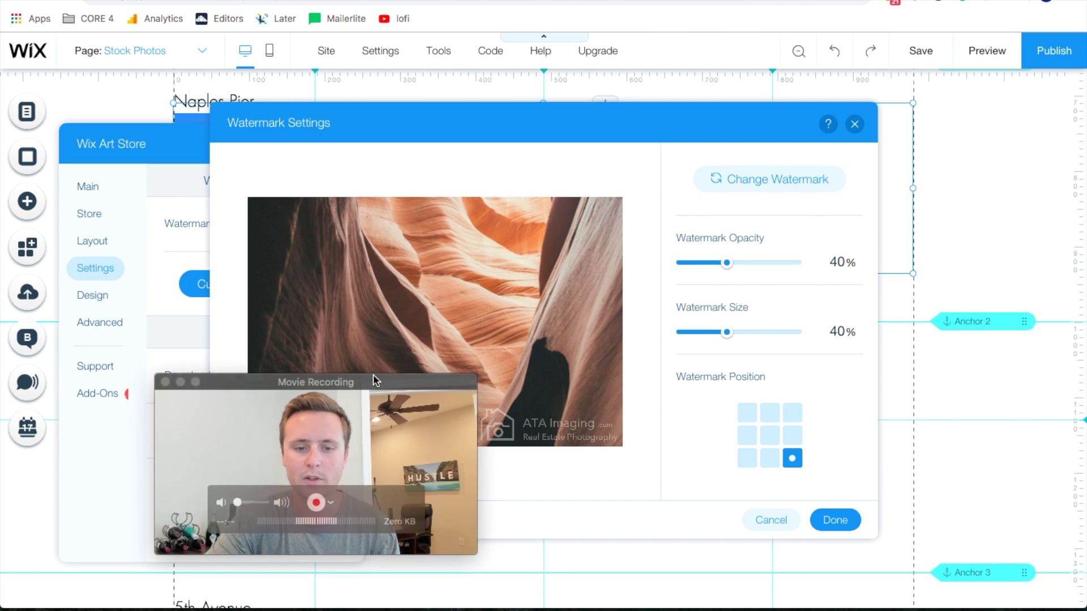
# Set watermark opacity to 40%, size to 68%, position to centre, and confirm with Done
pyautogui.moveTo(372, 376); pyautogui.dragTo(212, 417)
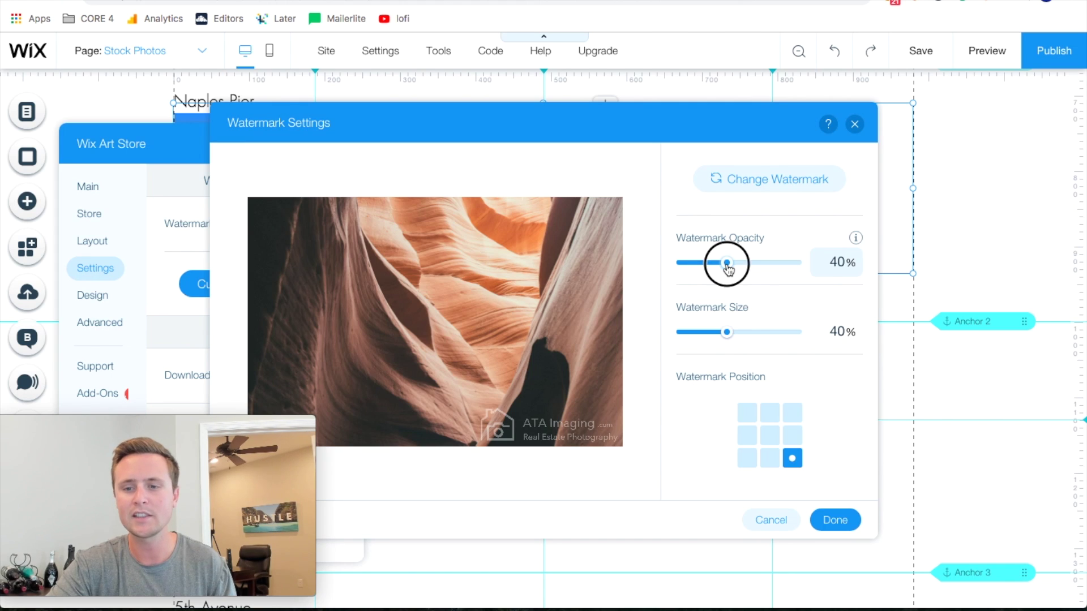
pyautogui.moveTo(728, 263); pyautogui.dragTo(847, 266)
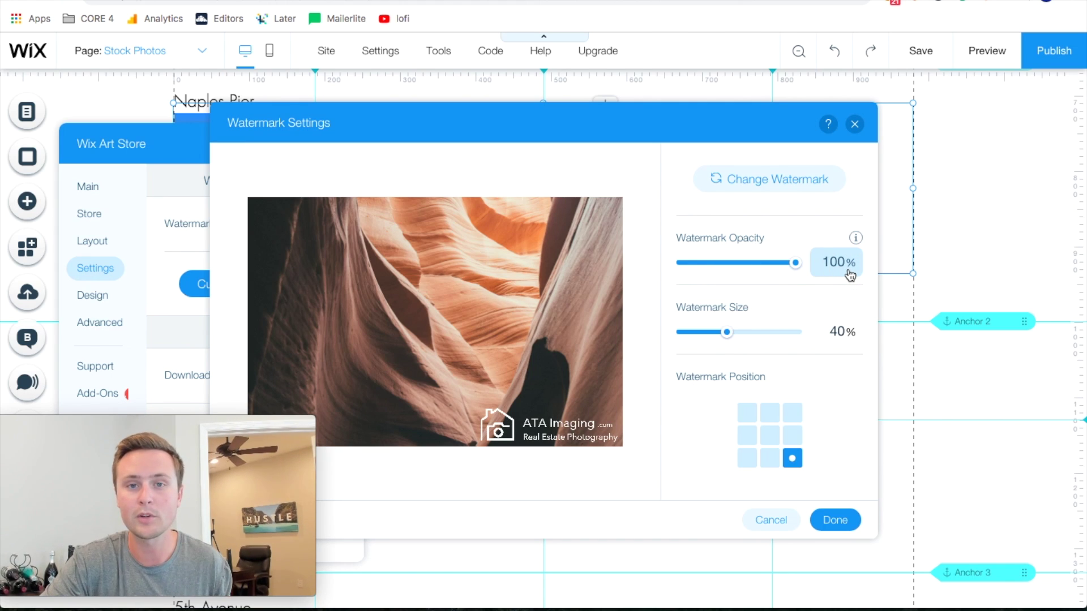
pyautogui.moveTo(795, 263); pyautogui.dragTo(603, 260)
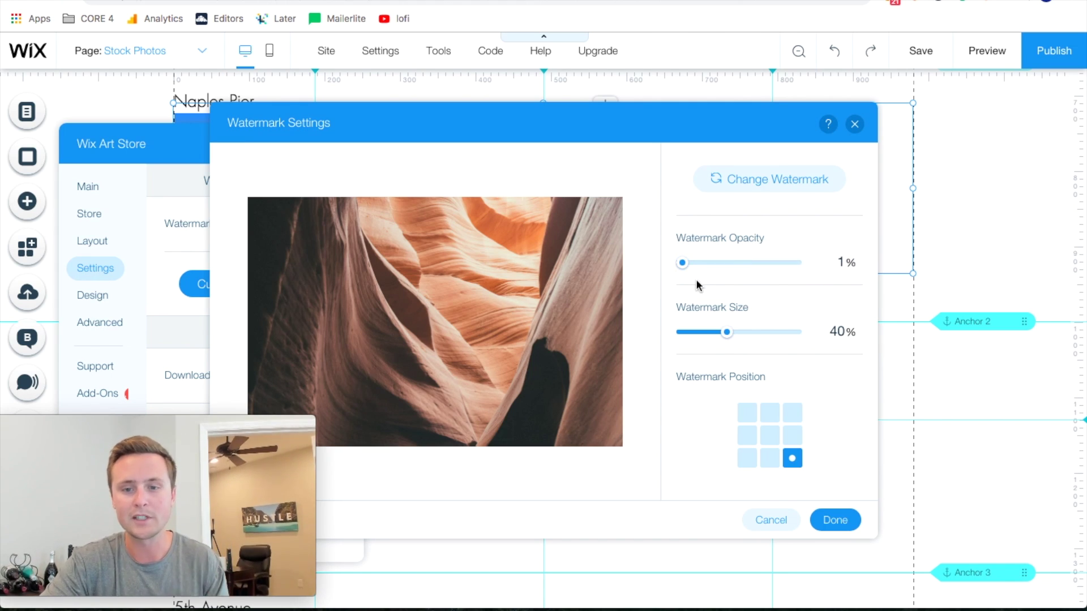
pyautogui.moveTo(683, 262); pyautogui.dragTo(728, 265)
pyautogui.moveTo(729, 335); pyautogui.dragTo(760, 334)
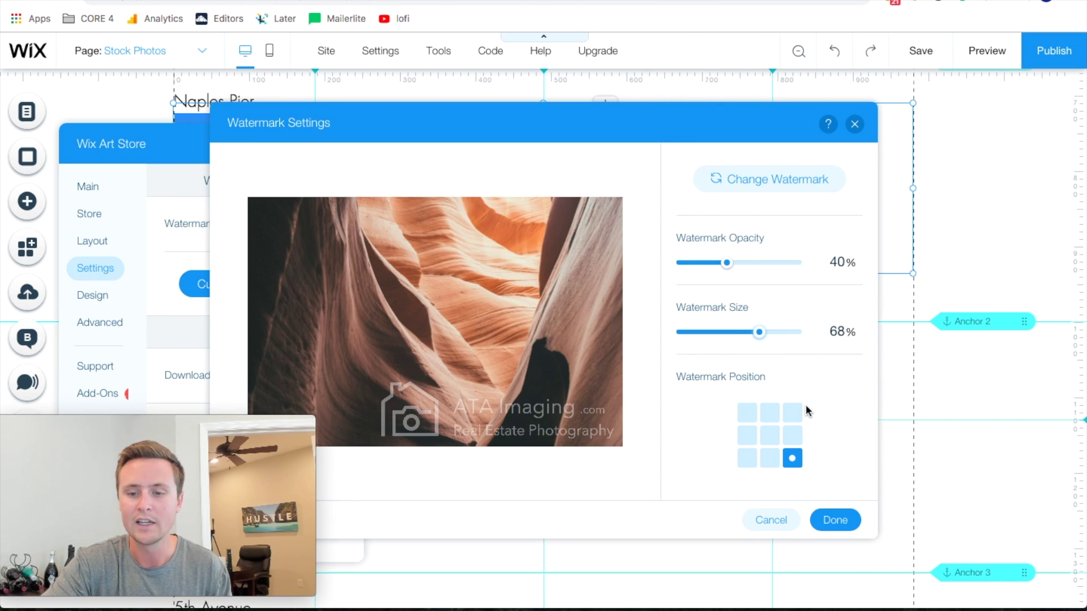
pyautogui.click(770, 438)
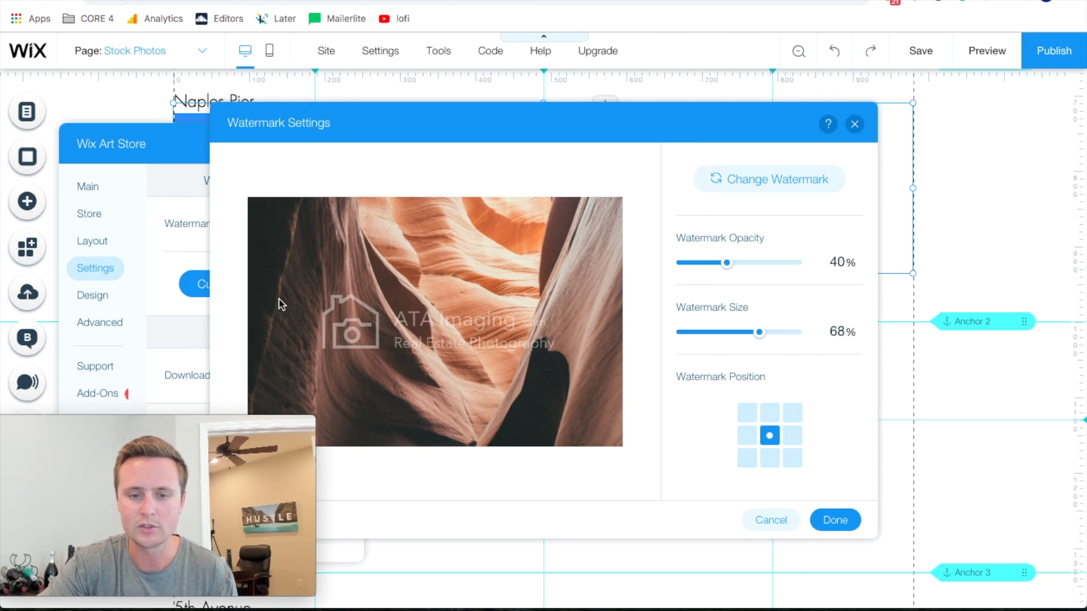
pyautogui.click(773, 524)
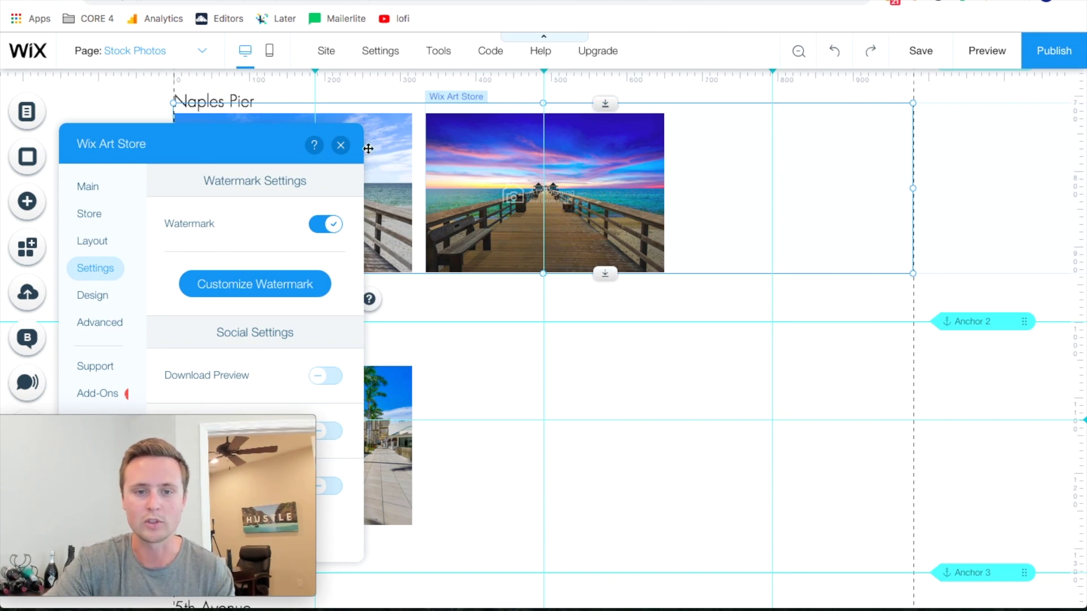
# Close the Art Store settings panel and select the Art Store and Naples Pier galleries
pyautogui.moveTo(255, 141); pyautogui.dragTo(257, 179)
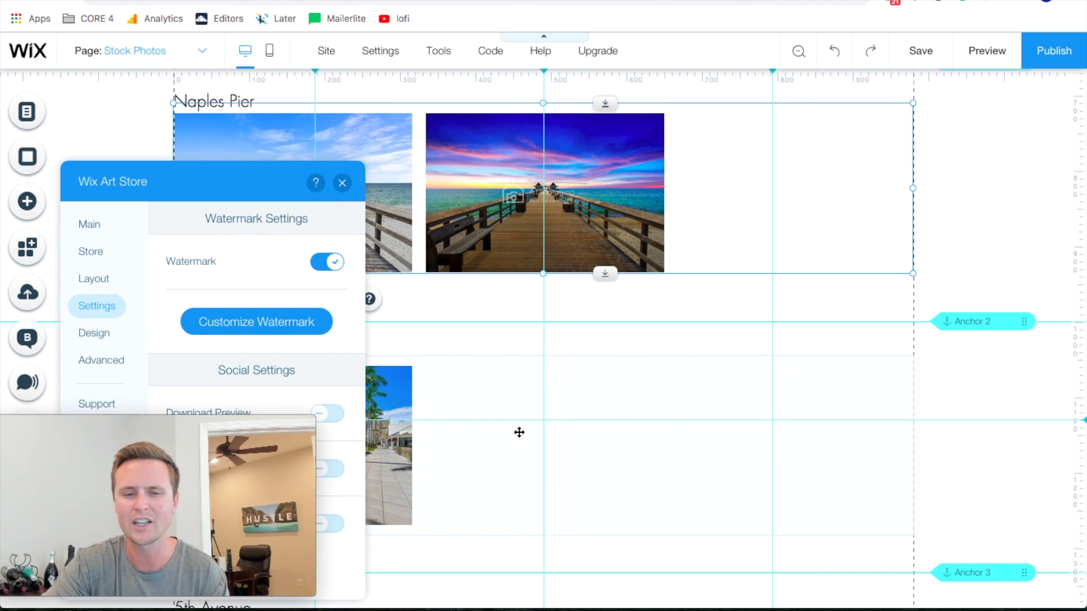
pyautogui.click(391, 389)
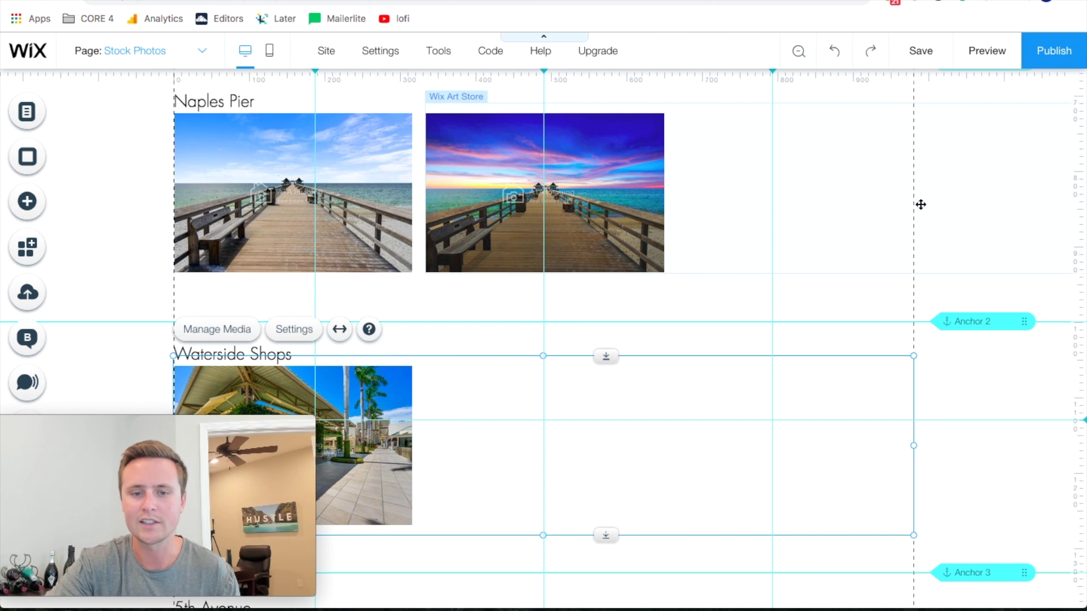
pyautogui.click(555, 161)
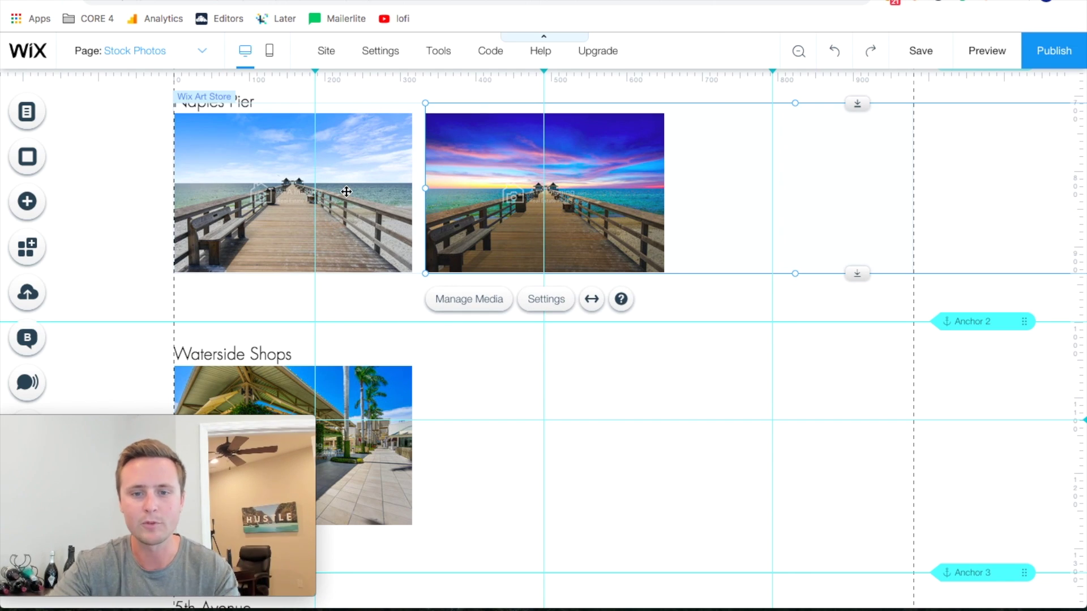
pyautogui.click(307, 194)
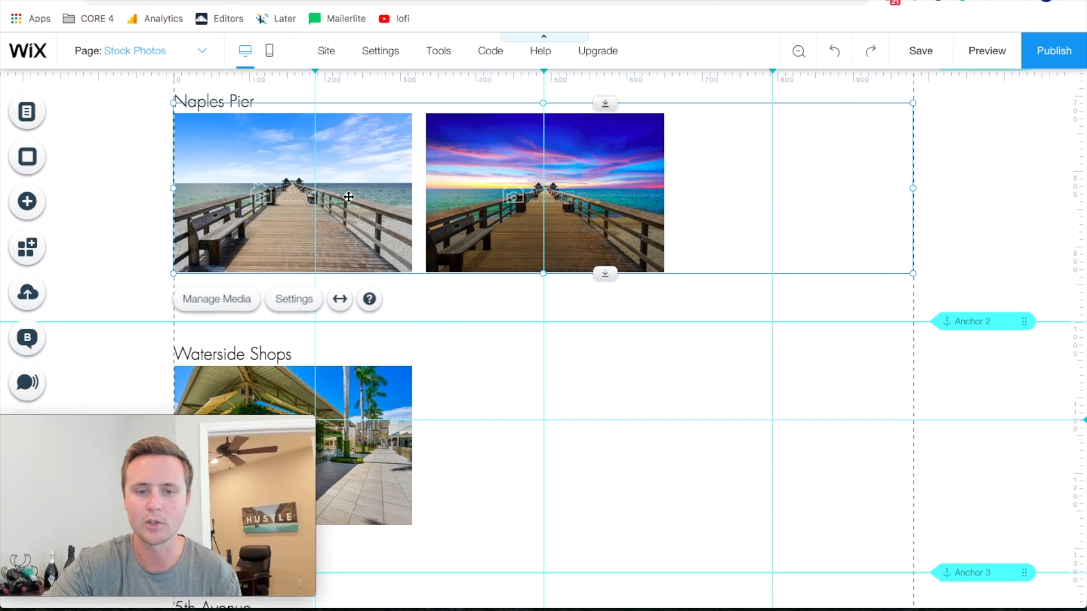
pyautogui.moveTo(739, 405); pyautogui.dragTo(753, 396)
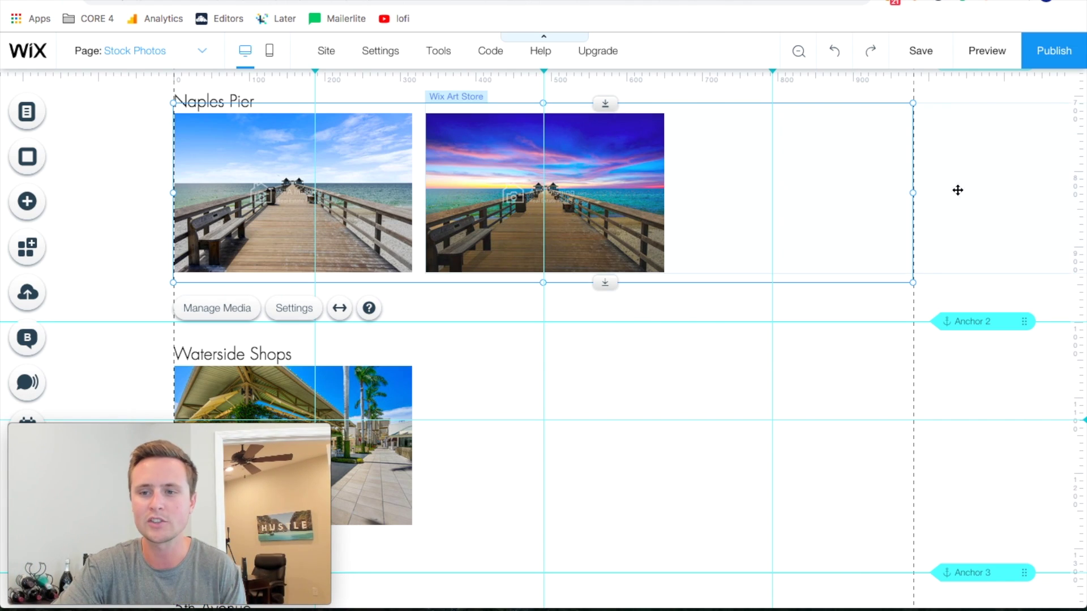
# Preview the site and open the Naples Pier photo at full size
pyautogui.click(984, 60)
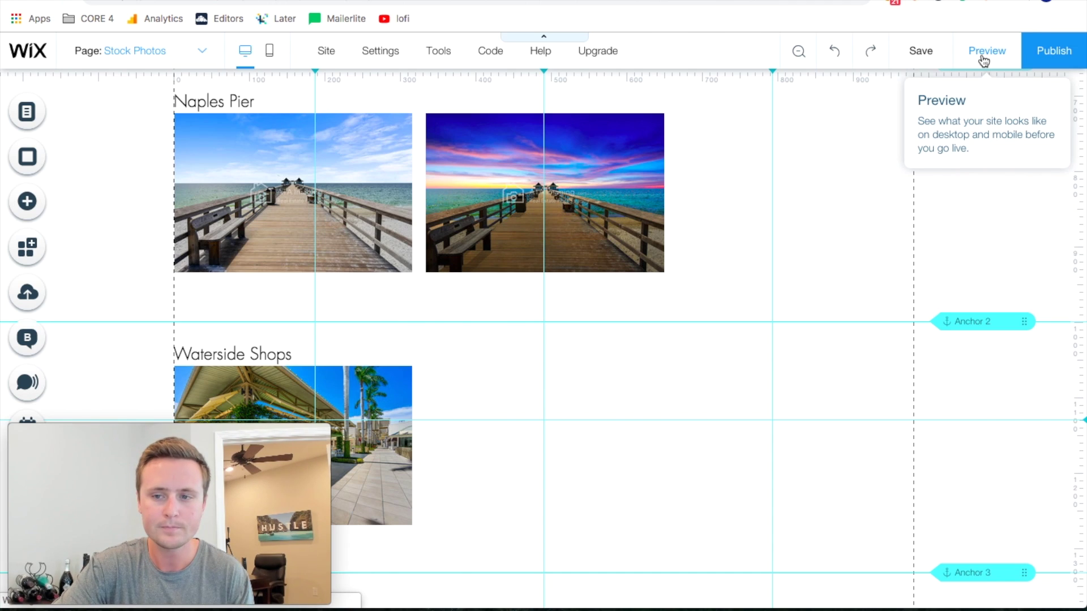
pyautogui.scroll(2, 487, 327)
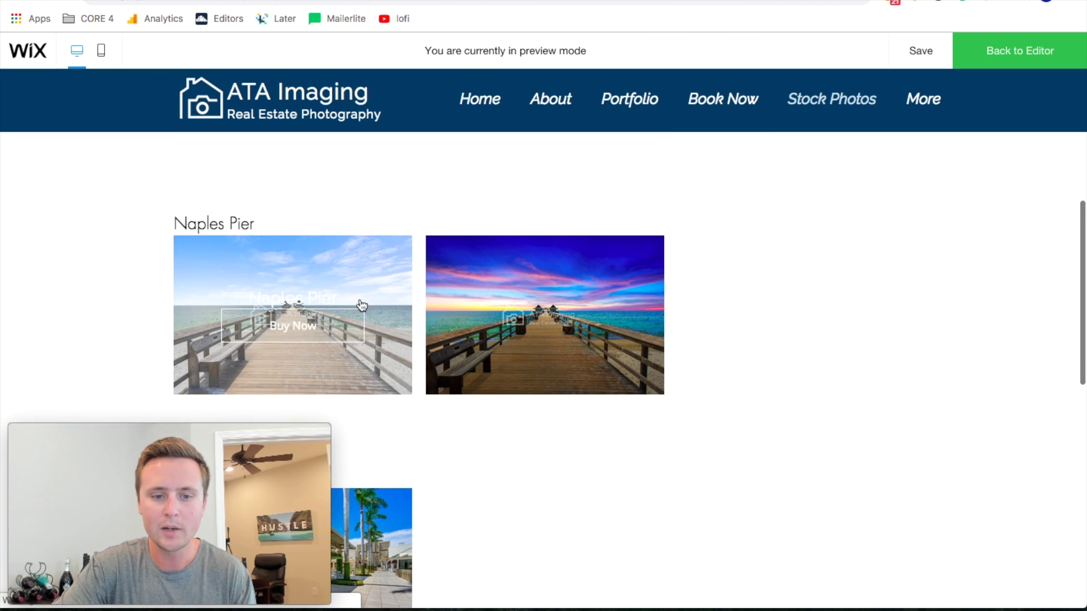
pyautogui.click(382, 306)
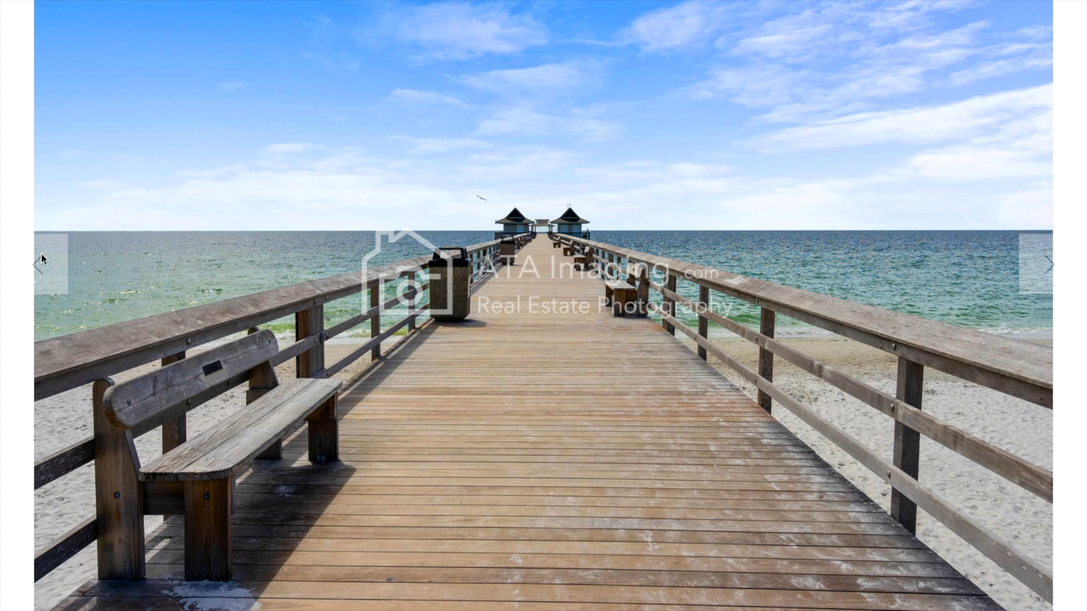
# Exit the full-size photo view with Esc
pyautogui.press('Escape')
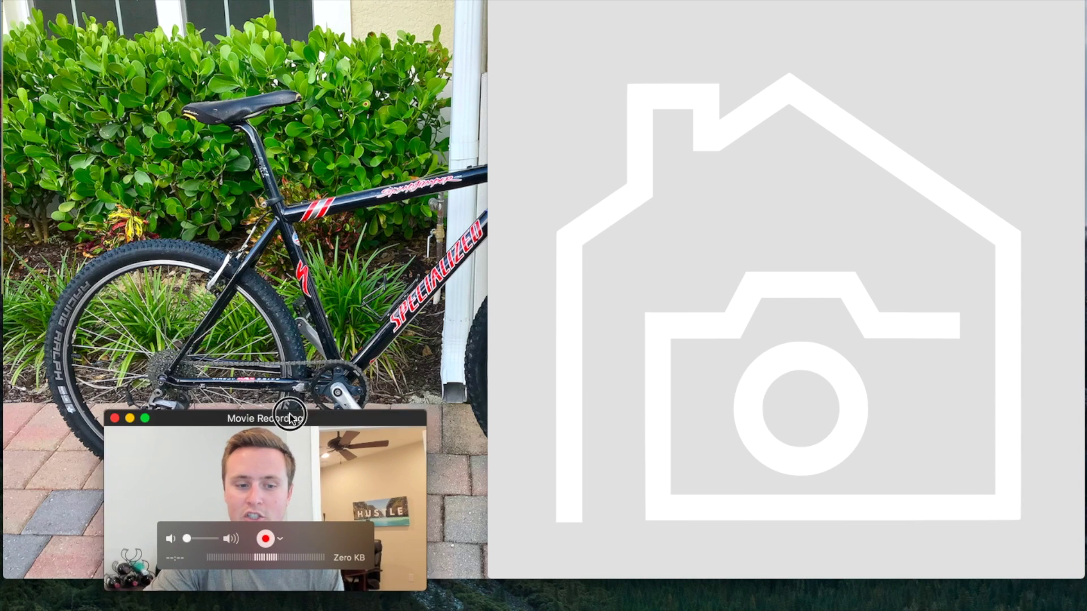
# Start a Cmd+Shift+4 area capture of the logo, cancel it, and restart it
pyautogui.press('super+shift+4')
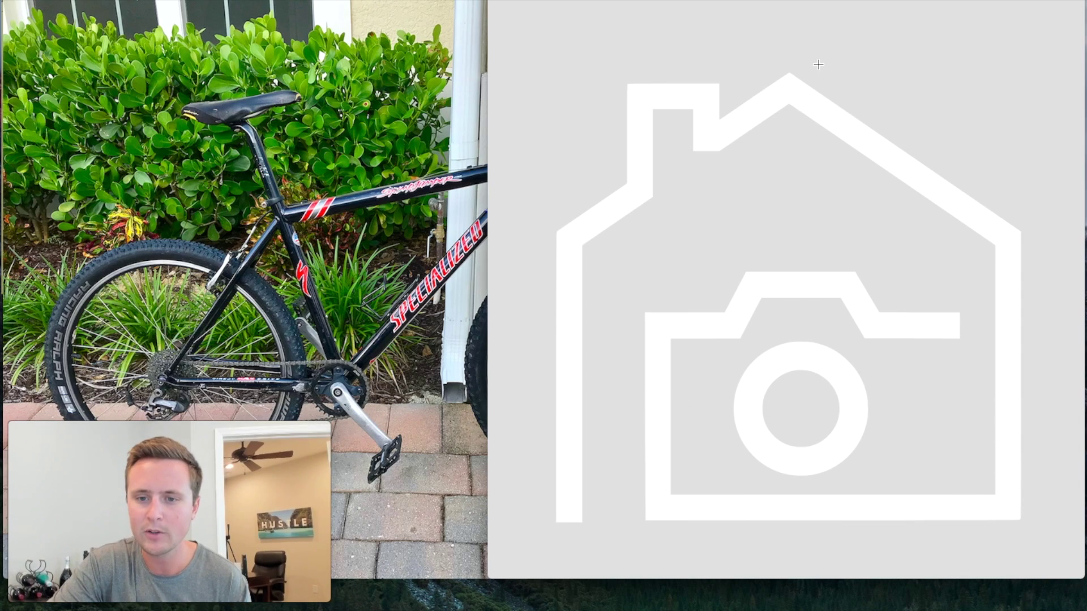
pyautogui.press('Escape')
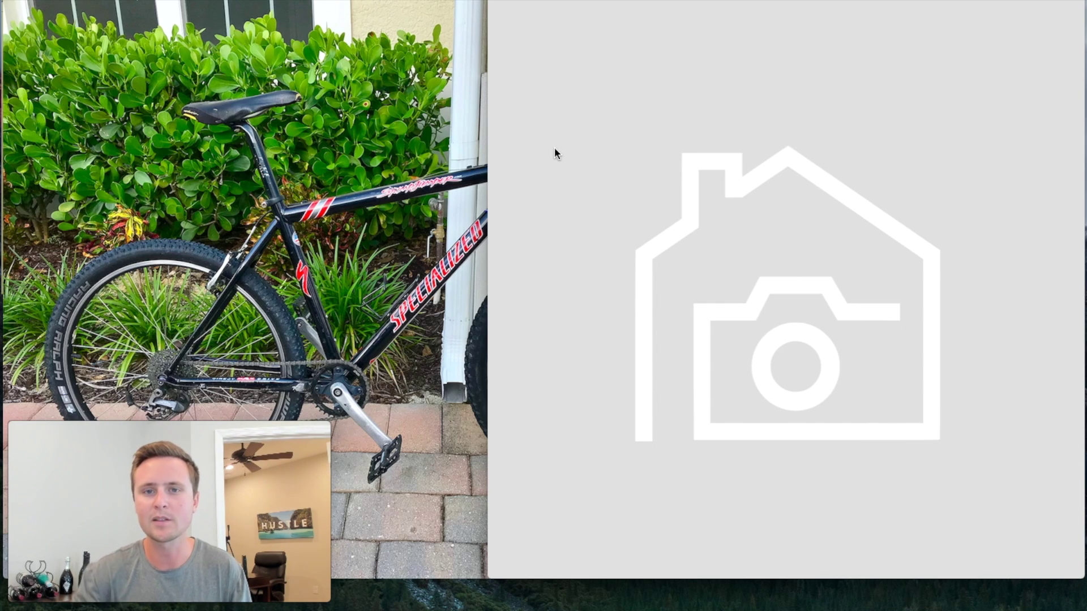
pyautogui.press('super+shift+4')
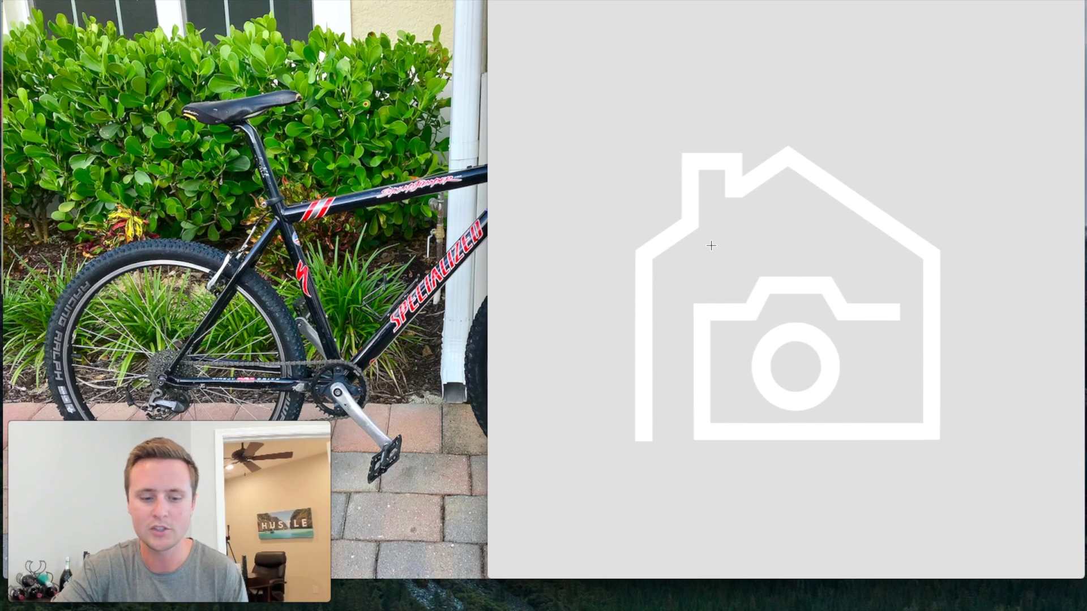